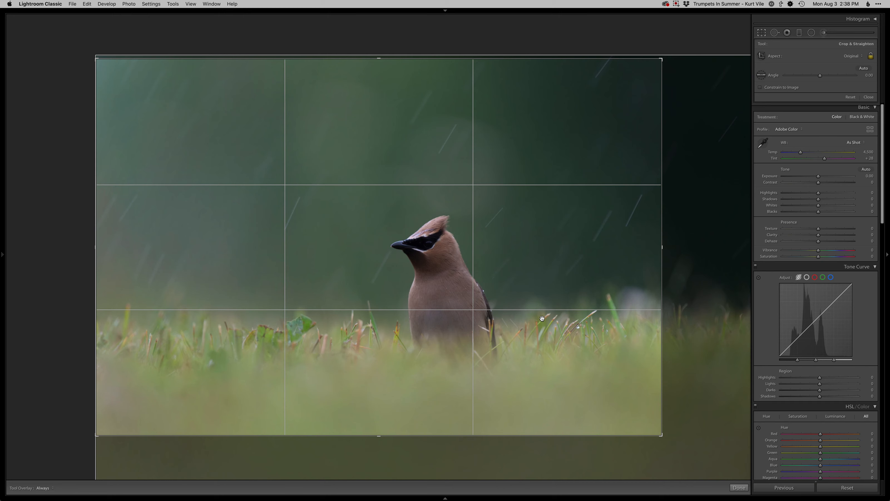
- Apply the crop around the bird and raise Exposure to +0.20 and Shadows to +90
key("Return")
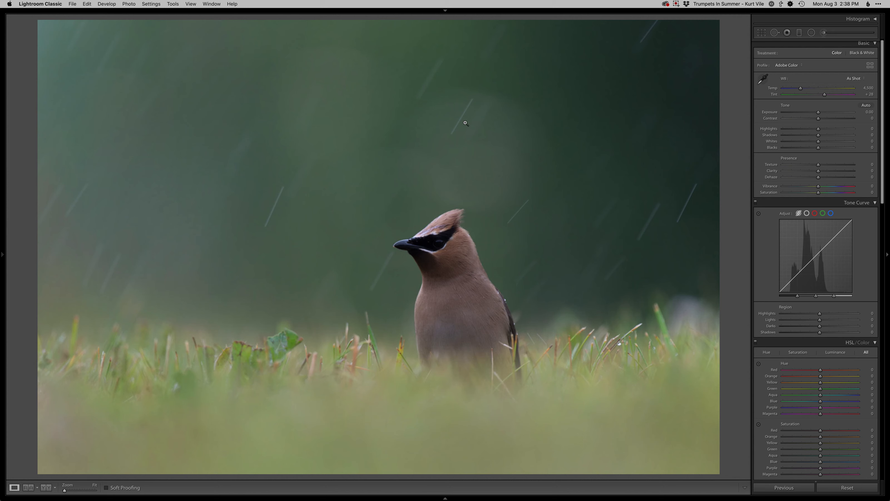
key("i")
key("equal")
key("equal")
key("equal")
key("equal")
key("equal")
key("equal")
key("equal")
key("equal")
key("equal")
key("equal")
key("equal")
key("equal")
key("equal")
key("equal")
key("equal")
key("equal")
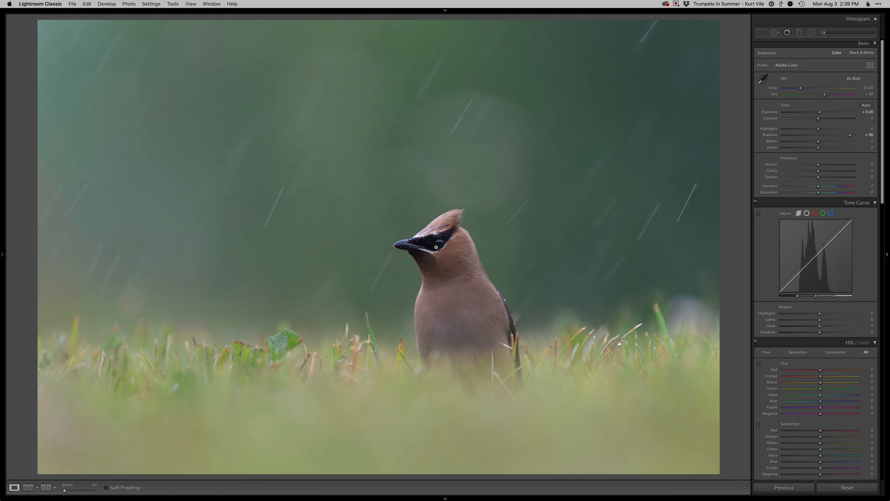
- Set Blacks to -20, Temp to 4,800 and Tint to +19, and open the photo for editing in Photoshop
key("period")
key("period")
key("minus")
key("minus")
key("minus")
key("minus")
key("minus")
key("minus")
key("equal")
key("equal")
key("equal")
key("equal")
key("equal")
key("equal")
key("super+e")
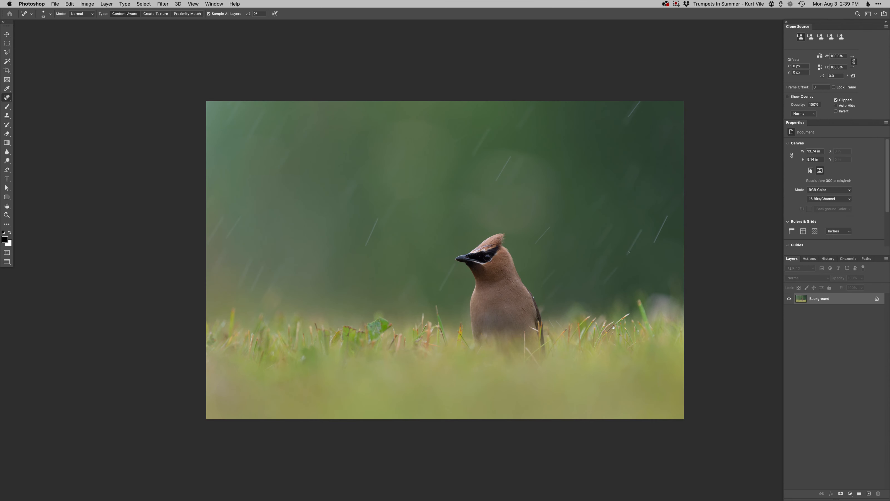
- Add a Retouch layer and clone dark background over the pale blurred spot above the grass at the photo's right edge
key("F2")
key("s")
left_click(656, 283, "alt")
left_click(656, 304)
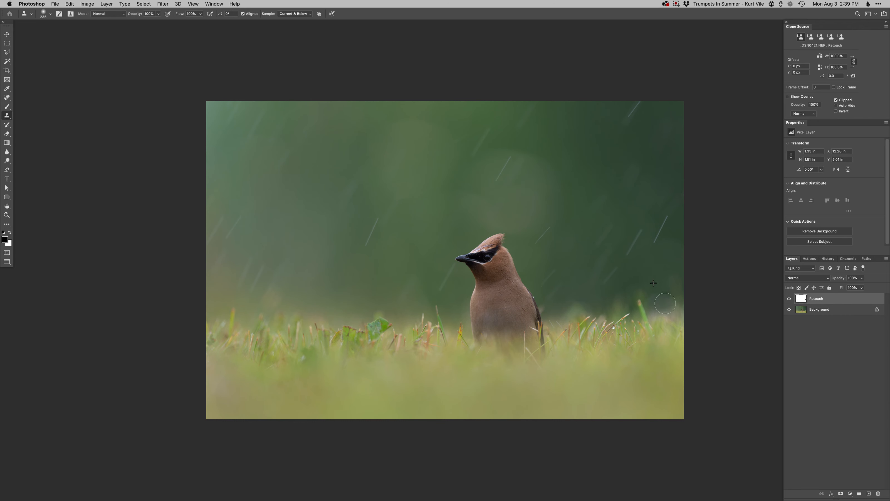
left_click_drag(658, 304, 658, 317)
left_click(661, 304, "alt")
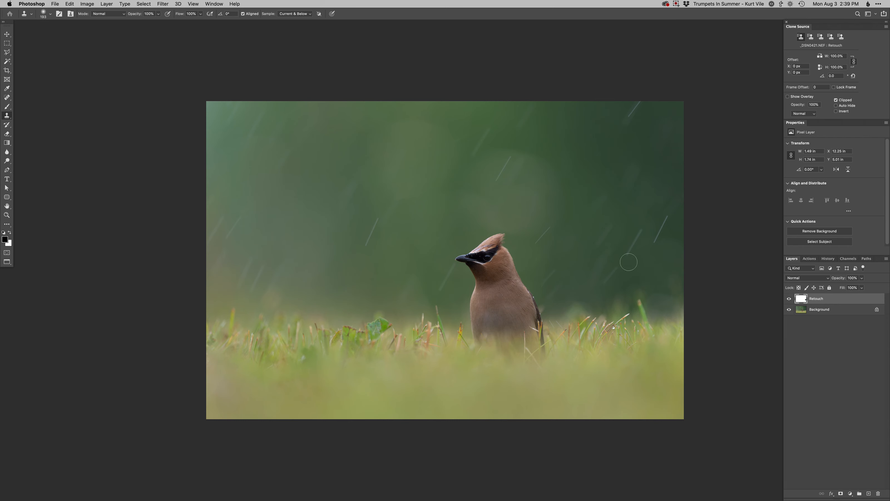
- Try to clone the rain streak beside the bird's beak onto the open background further left
scroll(453, 273, "up", 1)
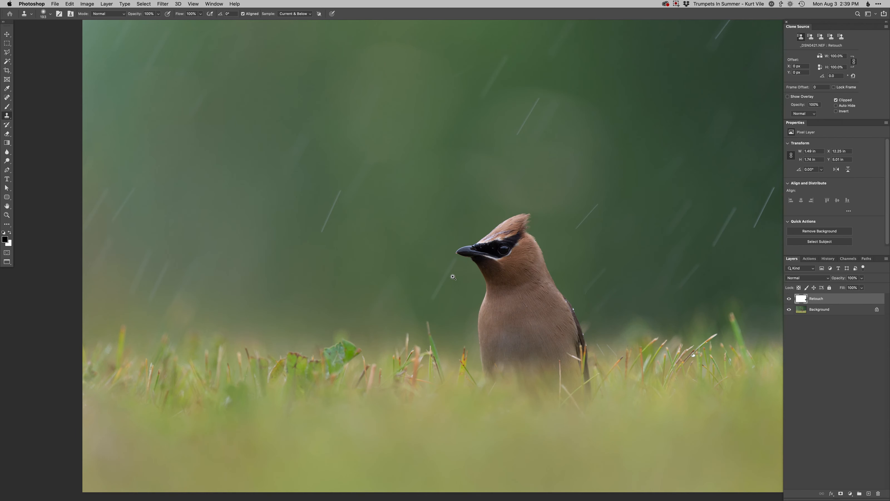
scroll(449, 277, "up", 2)
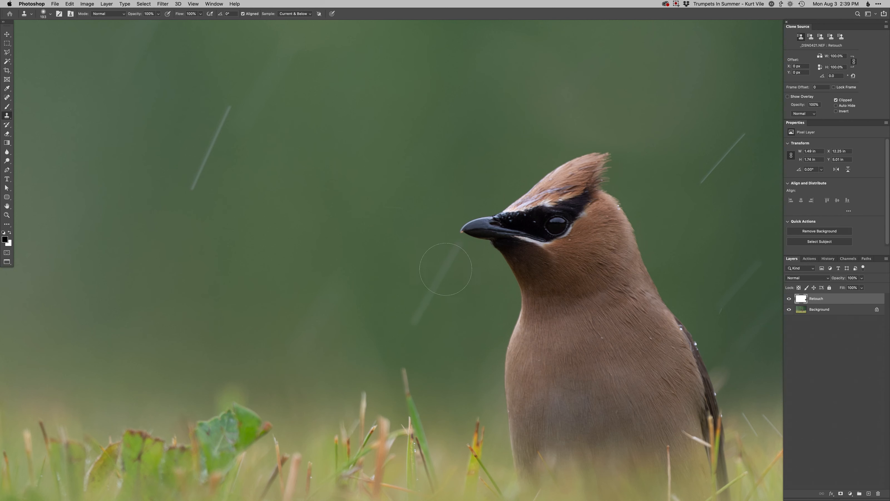
mouse_move(443, 268)
left_mouse_down("ctrl+alt")
mouse_move(428, 268)
mouse_move(458, 249)
left_mouse_up("ctrl+alt")
left_click(364, 173)
left_click_drag(365, 173, 322, 246)
key("super+z")
- Copy the rain streak beside the beak to the open background on its left with the Healing Brush
right_click(8, 117)
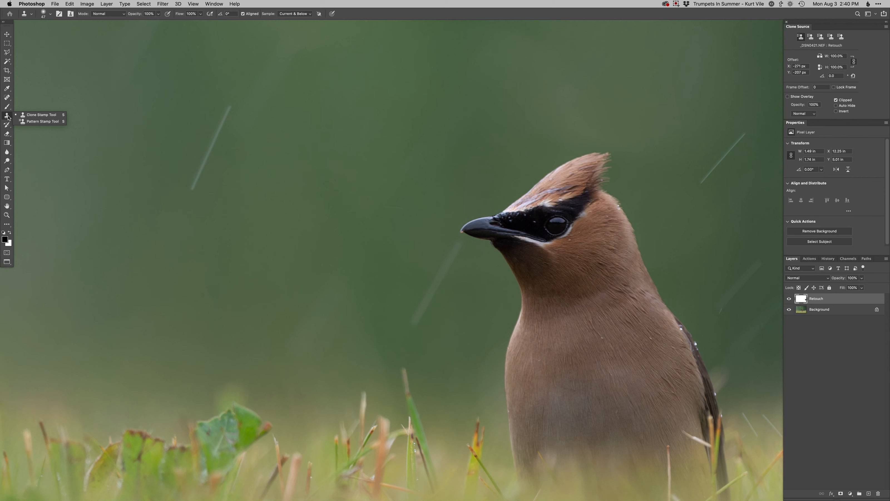
left_click(7, 97)
right_click(7, 97)
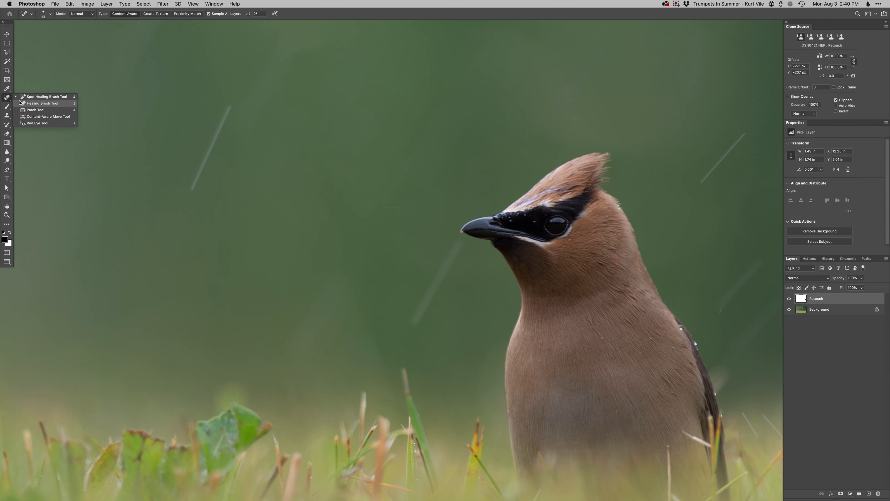
left_click(42, 103)
left_click_drag(458, 248, 464, 248)
left_click_drag(367, 177, 325, 256)
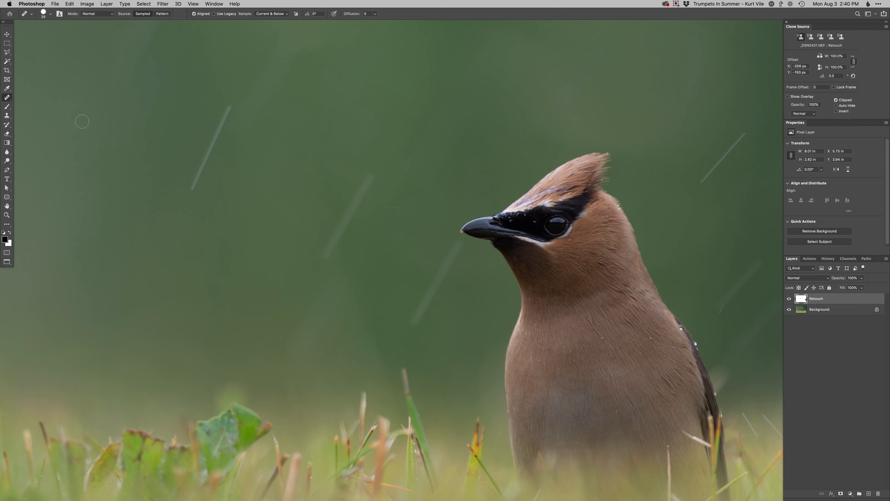
- Remove the original rain streak beside the beak with the Spot Healing Brush in Content-Aware mode
left_click(6, 98)
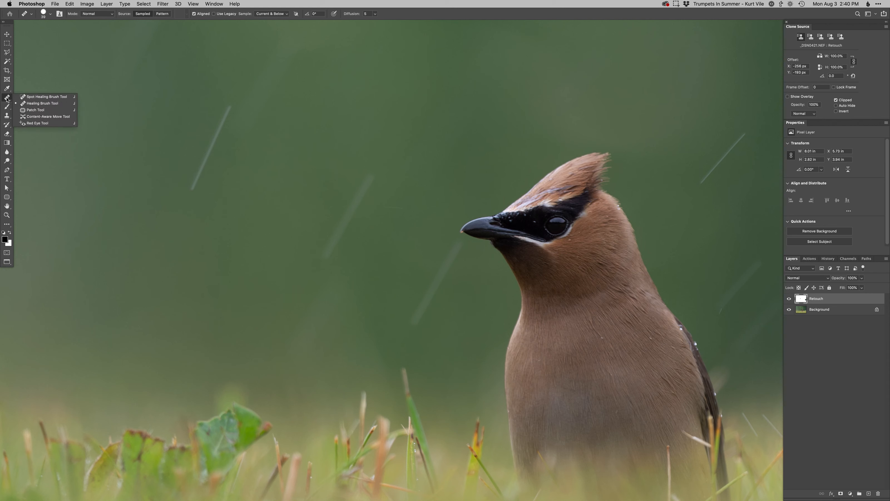
left_click(25, 96)
key("s")
key("j")
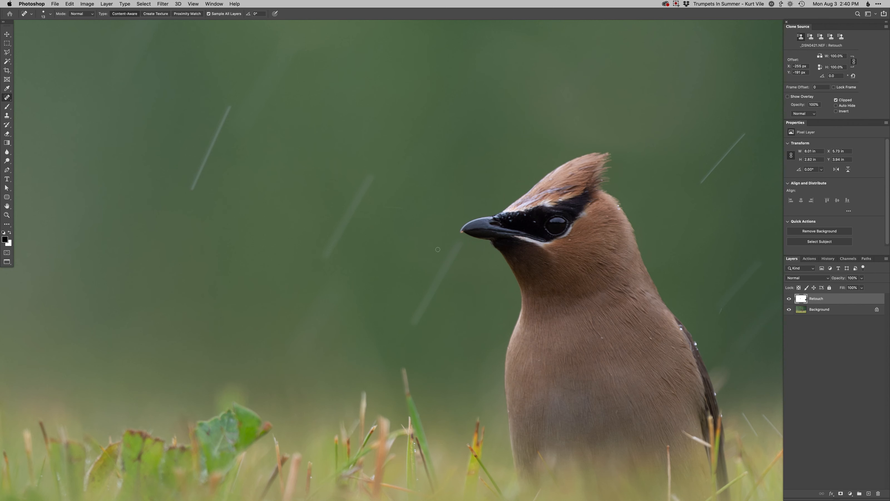
left_click_drag(457, 244, 411, 327)
left_click_drag(455, 268, 432, 298)
- Smooth the leftover traces beside the beak with the Clone Stamp, comparing the photo with the Retouch layer hidden and shown
mouse_move(403, 208)
left_mouse_down("ctrl+alt")
mouse_move(386, 208)
mouse_move(409, 207)
left_mouse_up("ctrl+alt")
left_click(436, 309, "alt")
key("s")
left_click(449, 297, "alt")
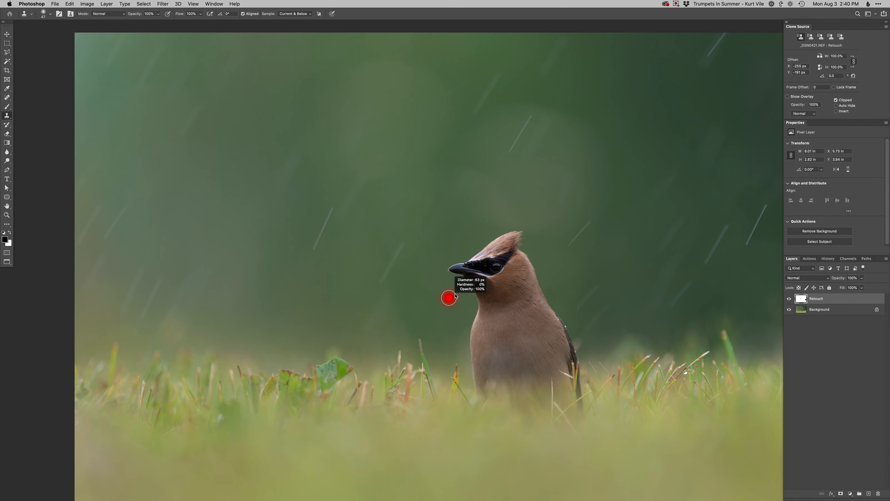
left_click(789, 299)
left_click(789, 298)
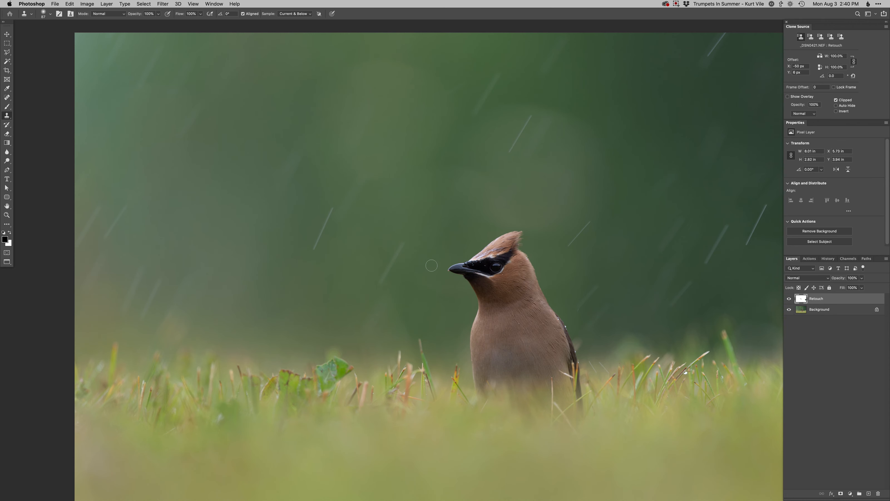
left_click_drag(456, 314, 426, 254)
left_click(426, 295, "alt")
left_click_drag(394, 289, 393, 286)
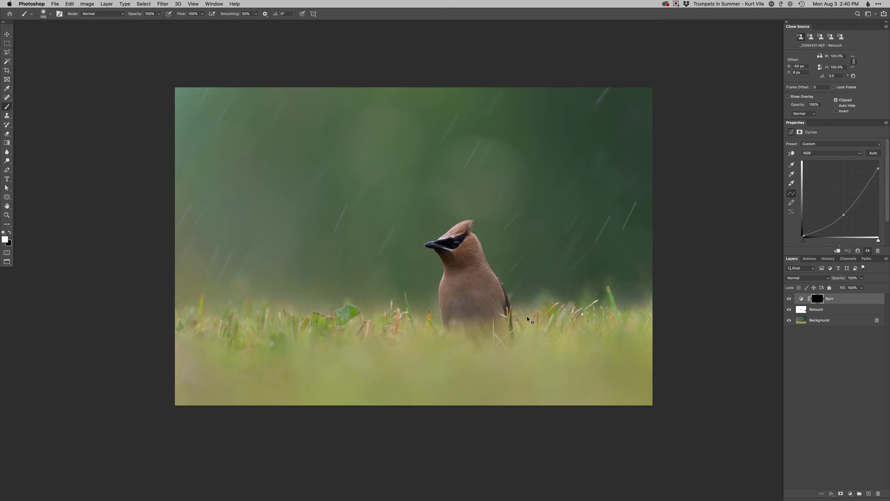
- Paint white on the Burn layer's mask with a large soft brush to darken the blurred foreground grass
right_click(527, 317)
left_click(540, 365)
left_click_drag(484, 363, 515, 364)
mouse_move(650, 348)
left_mouse_down()
mouse_move(510, 361)
mouse_move(596, 386)
mouse_move(192, 333)
mouse_move(164, 382)
mouse_move(217, 407)
mouse_move(760, 416)
left_mouse_up()
left_click_drag(673, 369, 46, 386)
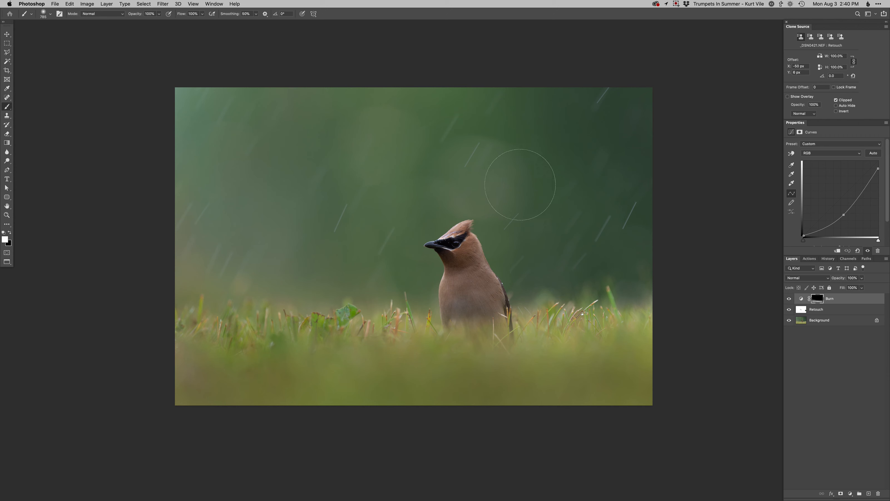
- Add a Hue/Saturation adjustment layer and shift the foreground grass's Yellows hue to +3
key("super+u")
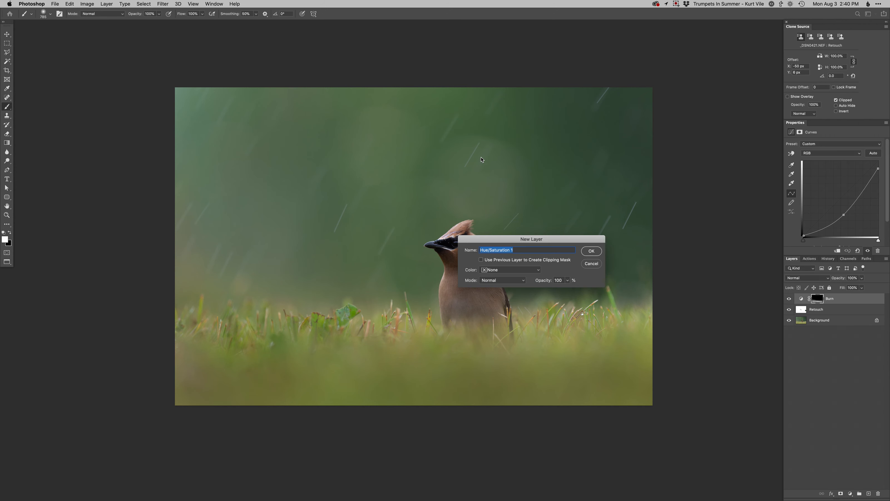
key("Return")
left_click(792, 153)
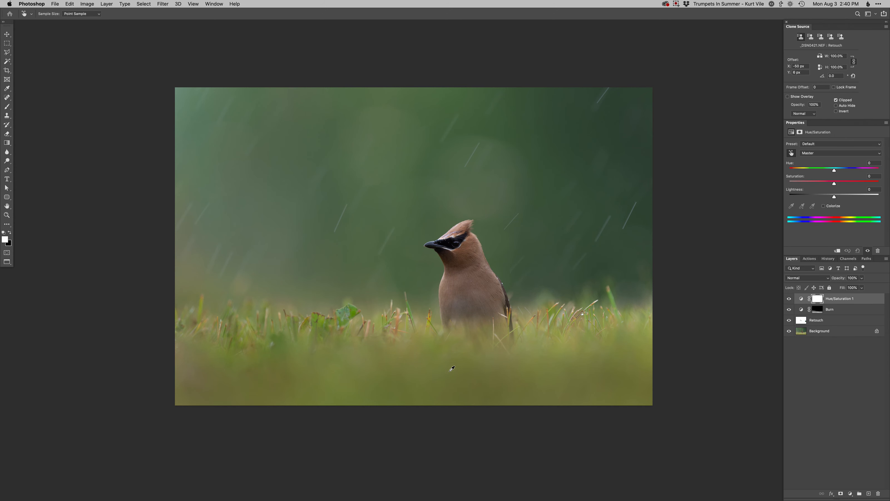
left_click_drag(510, 365, 514, 364)
left_click_drag(514, 365, 512, 366)
- Invert the Hue/Saturation mask and paint the hue shift back into the foreground grass only
key("super+i")
key("b")
left_click_drag(565, 351, 556, 351, "ctrl+alt")
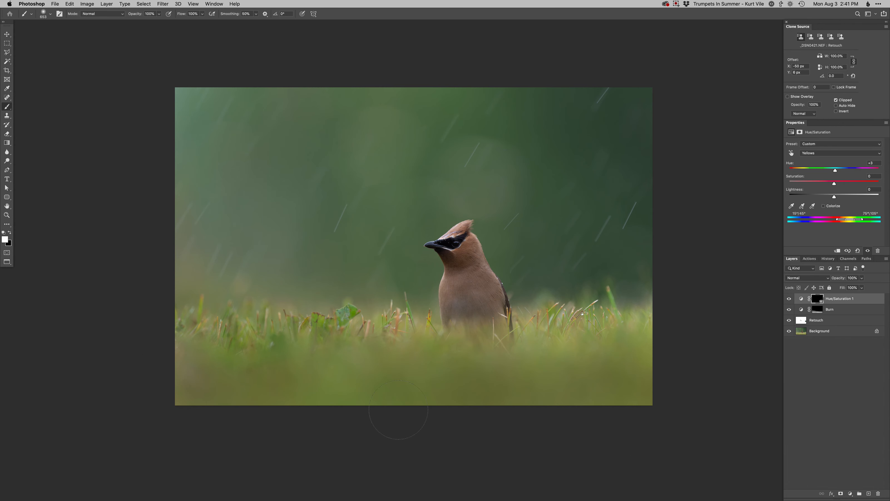
left_click_drag(270, 348, 250, 348, "ctrl+alt")
key("x")
- Add a Curves adjustment layer above Hue/Saturation, raise its Green channel slightly and invert its mask to black
key("ctrl+super+m")
key("Return")
key("alt+5")
key("alt+4")
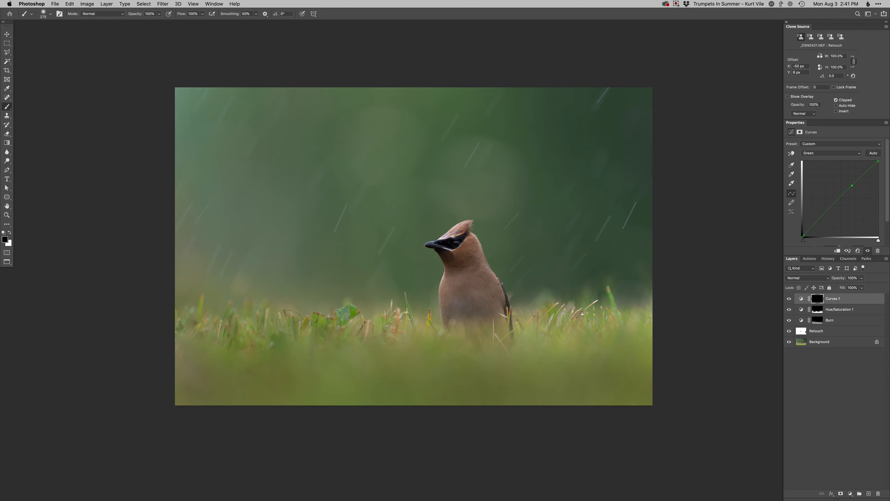
- Paint white on the Curves 1 mask with a large brush to bring the green tint into the blurred background
left_click_drag(289, 322, 308, 322, "ctrl+alt")
mouse_move(199, 359)
left_mouse_down("ctrl+alt")
mouse_move(177, 356)
mouse_move(202, 378)
mouse_move(180, 366)
left_mouse_up("ctrl+alt")
key("x")
left_click_drag(266, 284, 291, 285, "ctrl+alt")
mouse_move(301, 194)
left_mouse_down()
mouse_move(169, 233)
mouse_move(338, 169)
mouse_move(491, 151)
mouse_move(606, 190)
left_mouse_up()
- Darken the bright out-of-focus circles in the background by painting on the Burn layer's mask
left_click(819, 310)
left_click(819, 321)
mouse_move(500, 205)
left_mouse_down("ctrl+alt")
mouse_move(497, 183)
mouse_move(479, 184)
mouse_move(501, 171)
left_mouse_up("ctrl+alt")
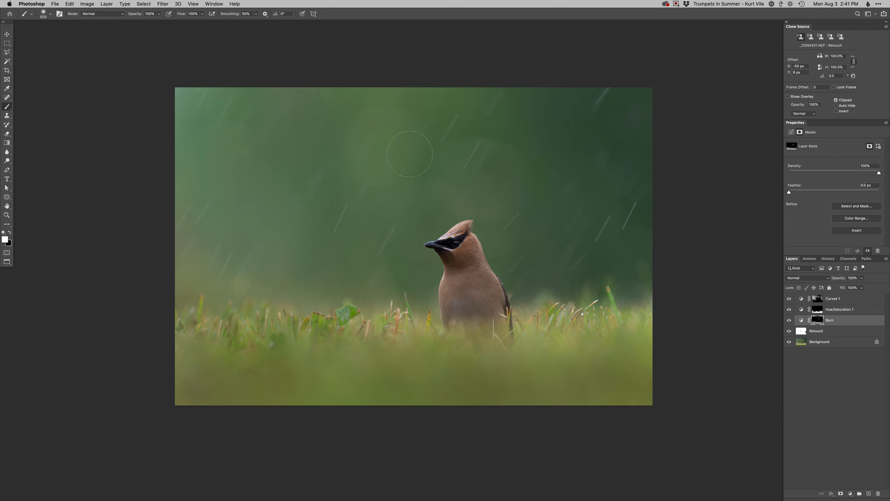
key("x")
key("x")
- Add a Curves adjustment layer above Burn and raise the upper tones strongly while holding the shadows near the diagonal
key("super+m")
key("Return")
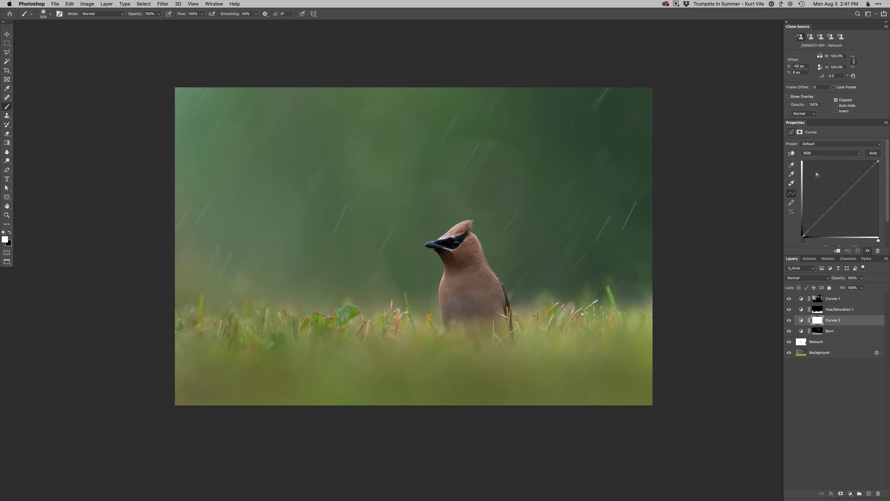
left_click_drag(858, 180, 856, 176)
left_click_drag(816, 218, 819, 221)
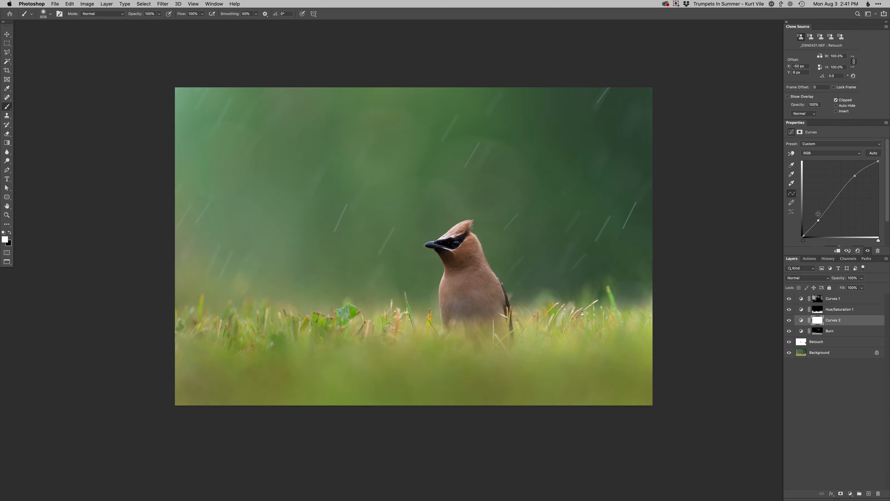
- Invert the Curves 2 mask and paint the brightening into the bird's crest and head
key("super+i")
scroll(448, 257, "up", 3)
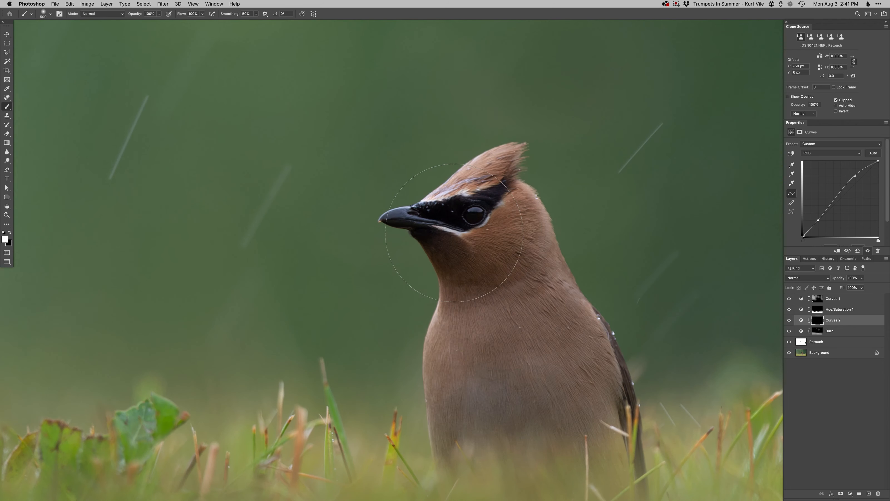
right_click(507, 281)
left_click(494, 277)
left_click_drag(444, 211, 440, 210)
mouse_move(472, 174)
left_mouse_down()
mouse_move(492, 156)
mouse_move(490, 184)
mouse_move(529, 203)
left_mouse_up()
- Enlarge the brush and paint the Curves 2 brightening over the bird's neck and body
left_click_drag(545, 238, 547, 238)
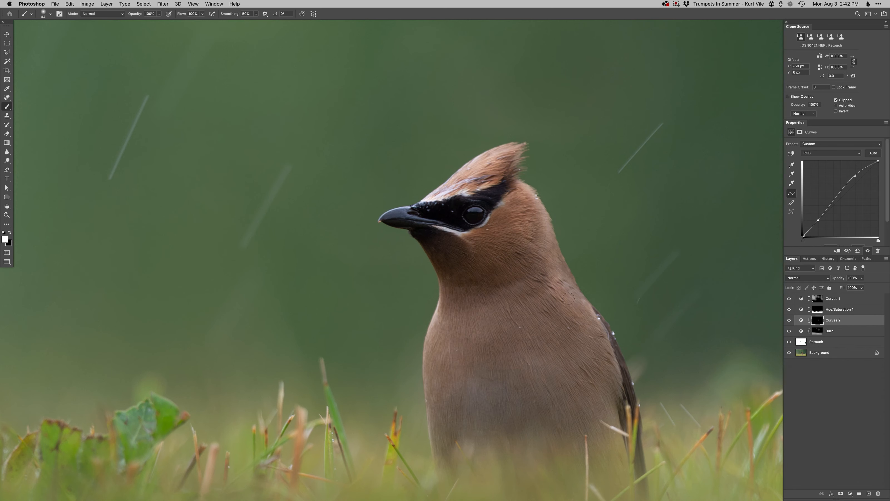
left_click_drag(610, 388, 631, 388)
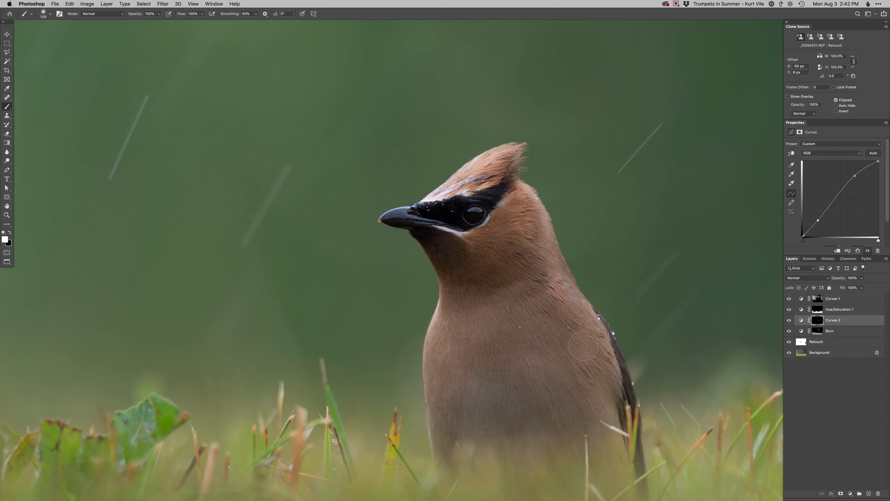
mouse_move(583, 346)
left_mouse_down()
mouse_move(560, 371)
mouse_move(589, 435)
mouse_move(519, 413)
mouse_move(461, 421)
mouse_move(443, 398)
mouse_move(482, 333)
mouse_move(510, 387)
mouse_move(520, 374)
mouse_move(545, 395)
left_mouse_up()
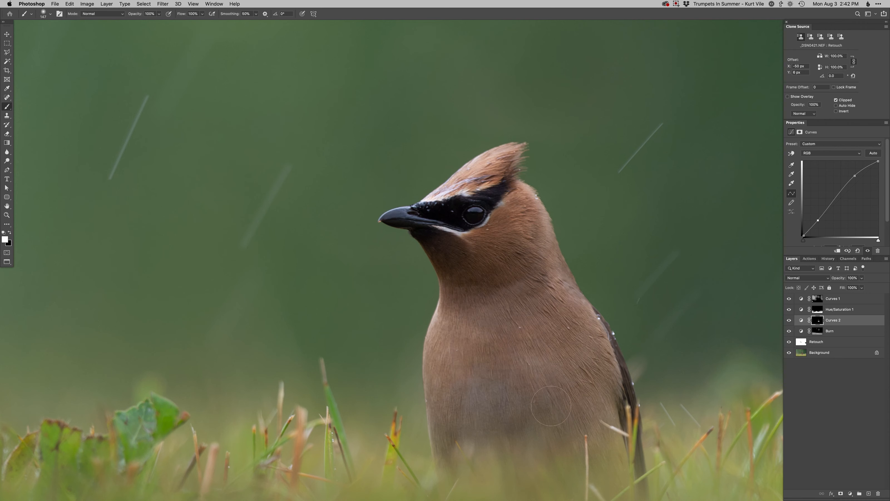
- Set the brush smoothing to 5% and paint the Curves 2 brightening over the bird's throat and chest
left_click_drag(483, 267, 474, 267)
left_click(246, 14)
type("5")
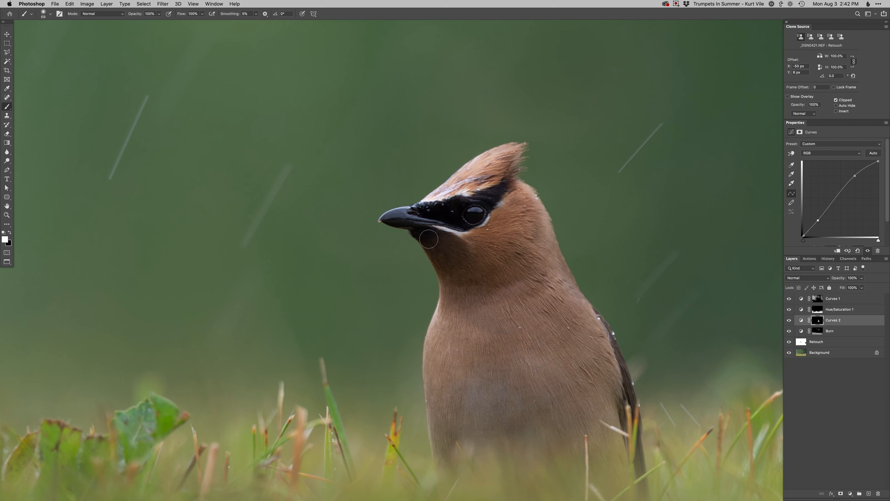
mouse_move(475, 364)
left_mouse_down()
mouse_move(464, 268)
mouse_move(491, 267)
left_mouse_up()
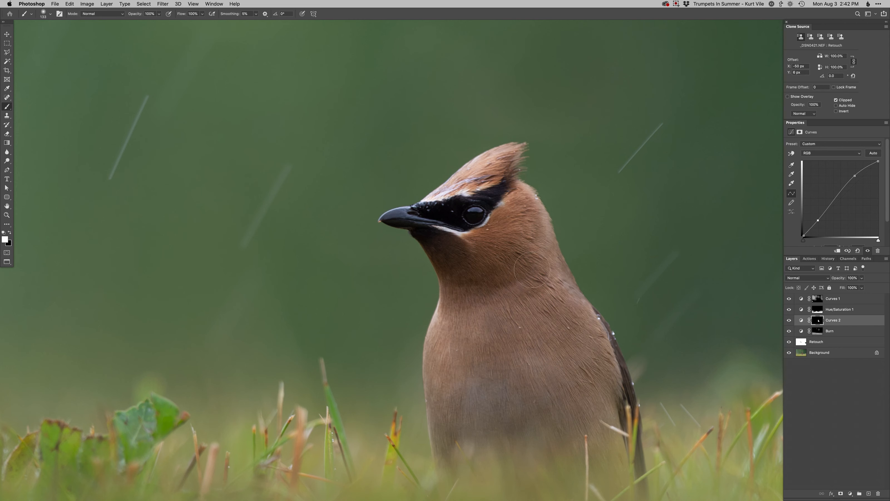
- Fill the gaps in the Curves 2 mask over the bird while viewing the mask alone, and add a Dodge curves layer above it
left_click(818, 320, "alt")
left_click_drag(465, 224, 445, 225)
mouse_move(452, 204)
left_mouse_down()
mouse_move(472, 187)
mouse_move(501, 207)
mouse_move(529, 250)
mouse_move(563, 339)
mouse_move(592, 371)
mouse_move(599, 409)
mouse_move(561, 403)
left_mouse_up()
left_click(818, 322, "alt")
mouse_move(446, 221)
left_mouse_down()
mouse_move(436, 221)
mouse_move(469, 212)
mouse_move(461, 212)
left_mouse_up()
key("F2")
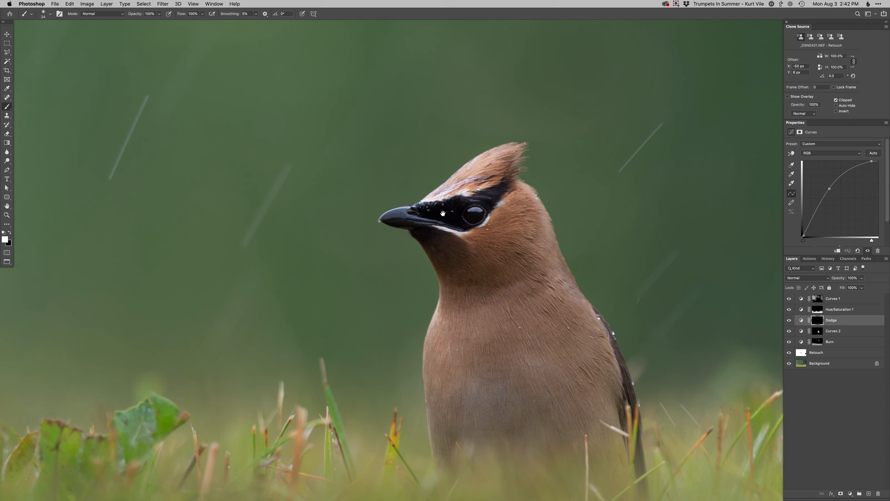
- Try Blacks at +33 in Lightroom Classic, undo the change and return to Photoshop
key("super+Tab")
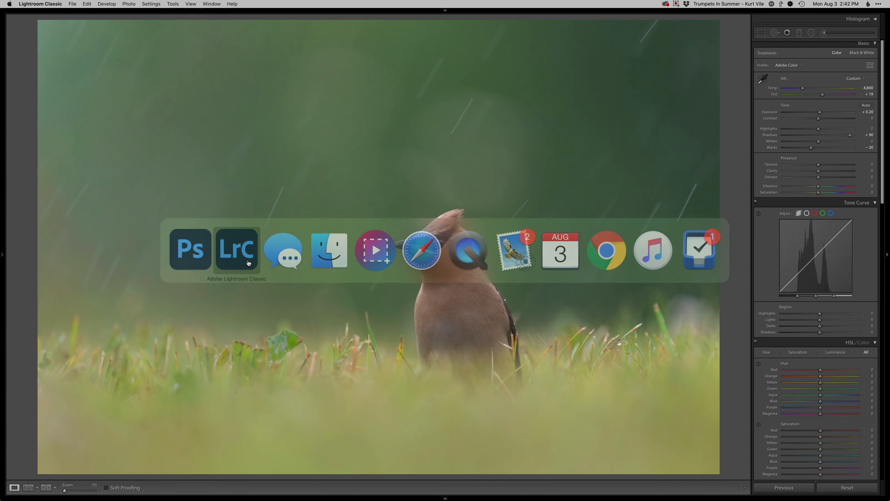
left_click(822, 150)
left_click(830, 150)
left_click(414, 248)
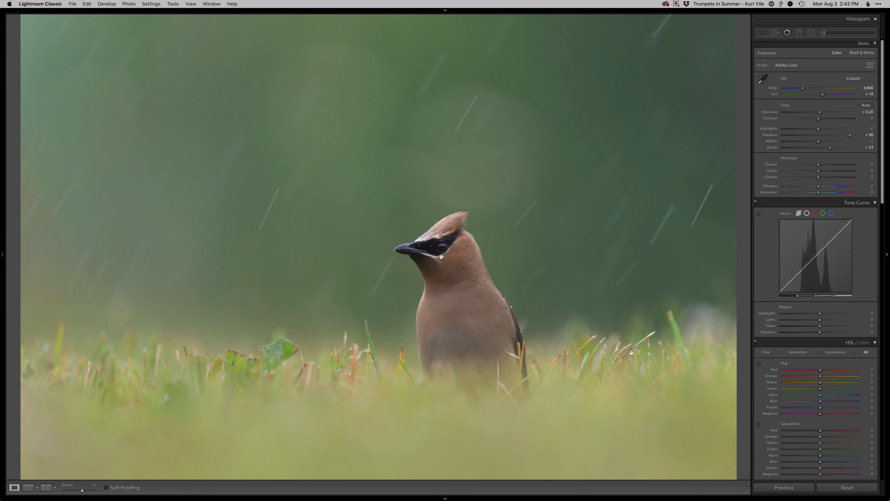
key("super+z")
key("super+z")
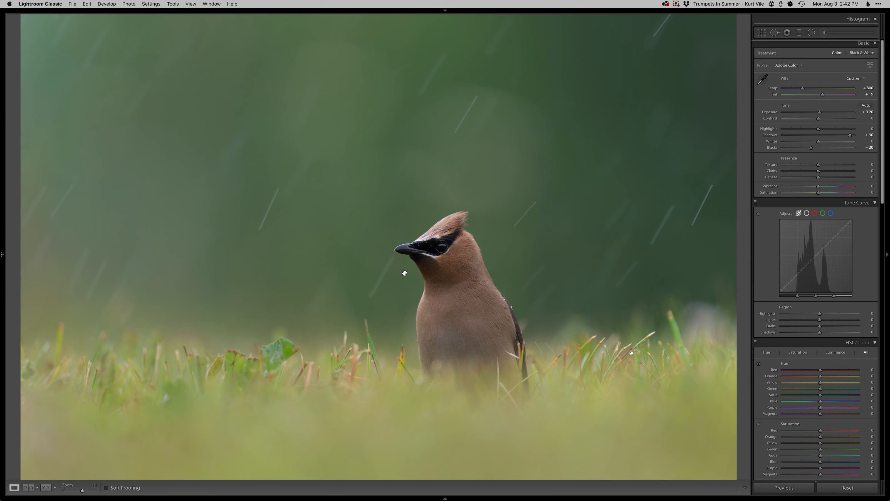
key("super+Tab")
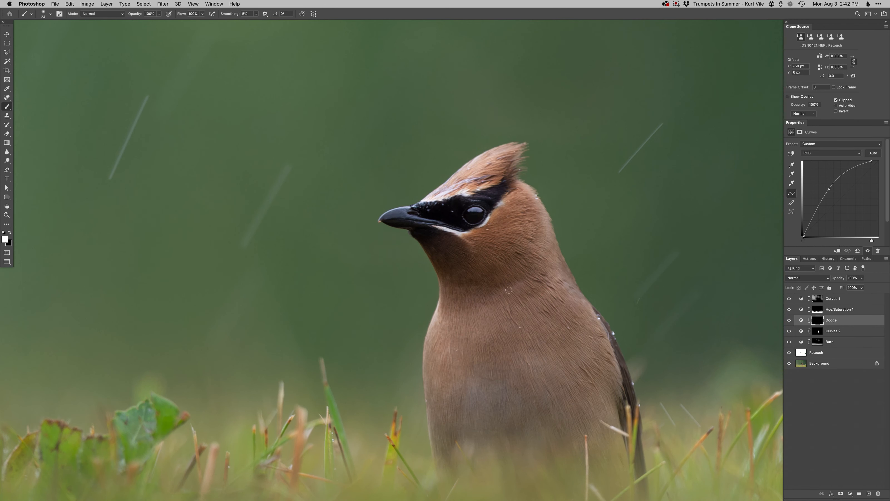
key("super+minus")
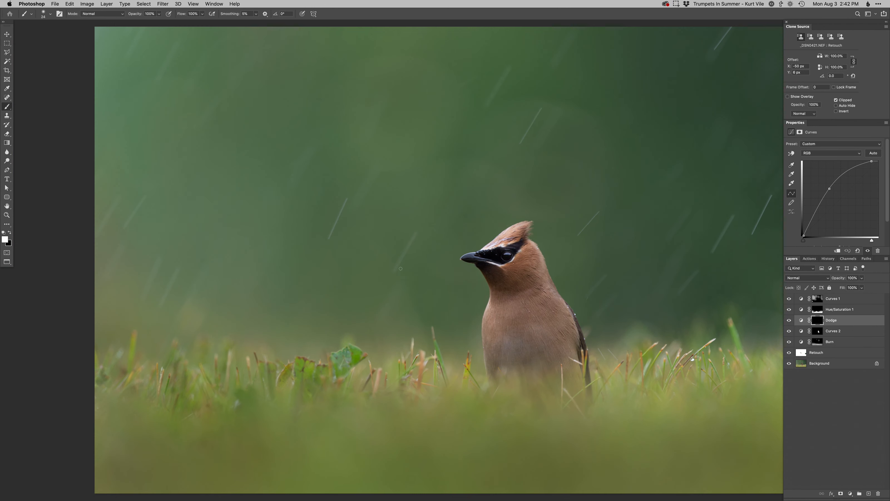
- Add a Curves adjustment layer above Curves 1 and pull its blue channel curve slightly down in the highlights
left_click(463, 297, "alt")
left_click_drag(494, 320, 477, 314)
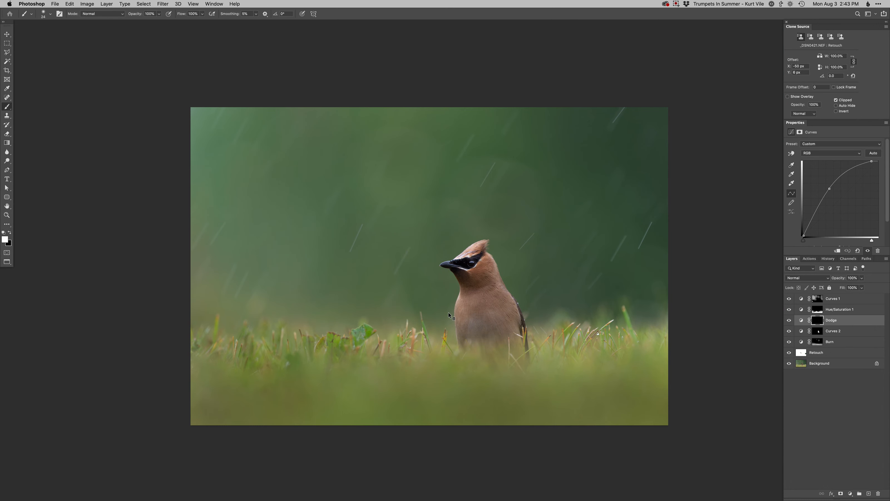
key("ctrl+super+m")
key("Return")
key("alt+5")
left_click(860, 179)
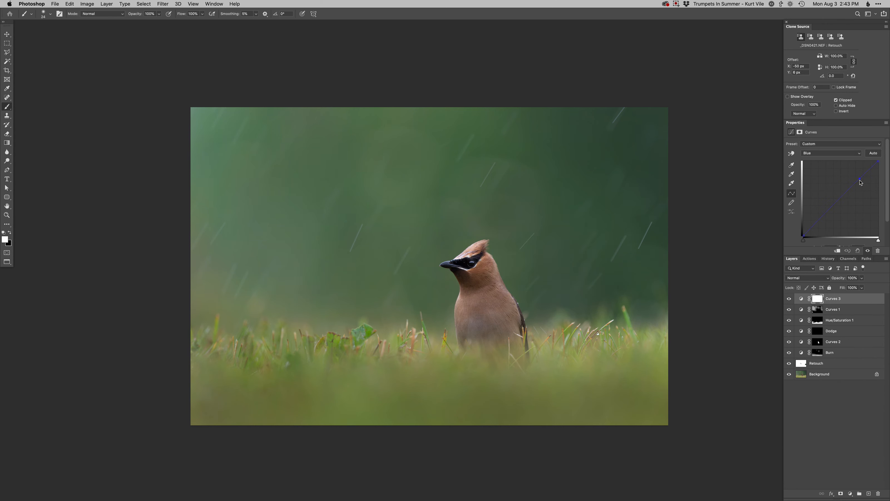
left_click(859, 181)
- Enlarge the brush and paint the Curves 3 mask across the foreground grass to confine the blue reduction there
left_click_drag(548, 354, 674, 382, "ctrl+alt")
mouse_move(615, 368)
left_mouse_down("ctrl+alt")
mouse_move(688, 372)
mouse_move(563, 367)
left_mouse_up("ctrl+alt")
mouse_move(184, 382)
left_mouse_down()
mouse_move(284, 448)
mouse_move(159, 322)
mouse_move(342, 442)
mouse_move(756, 390)
left_mouse_up()
left_click_drag(540, 383, 507, 381)
- Compare the original Background layer with the full edit by hiding and restoring all the other layers
left_click(789, 374, "alt")
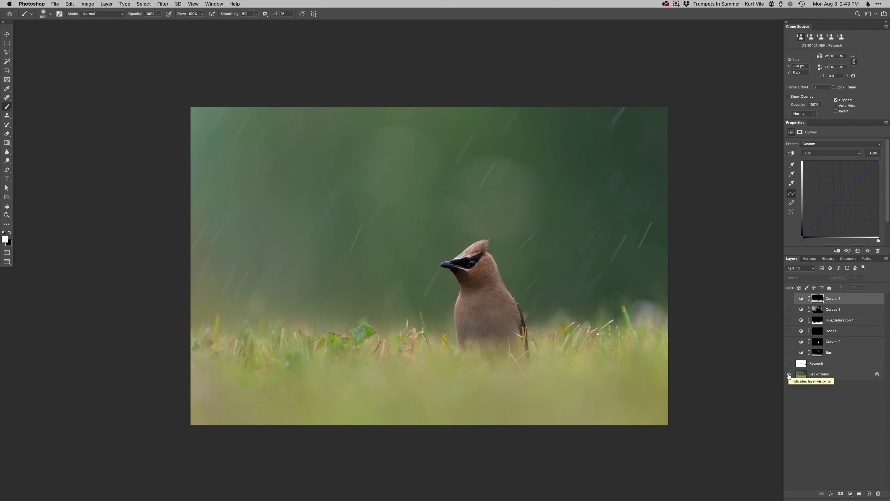
left_click(789, 374, "alt")
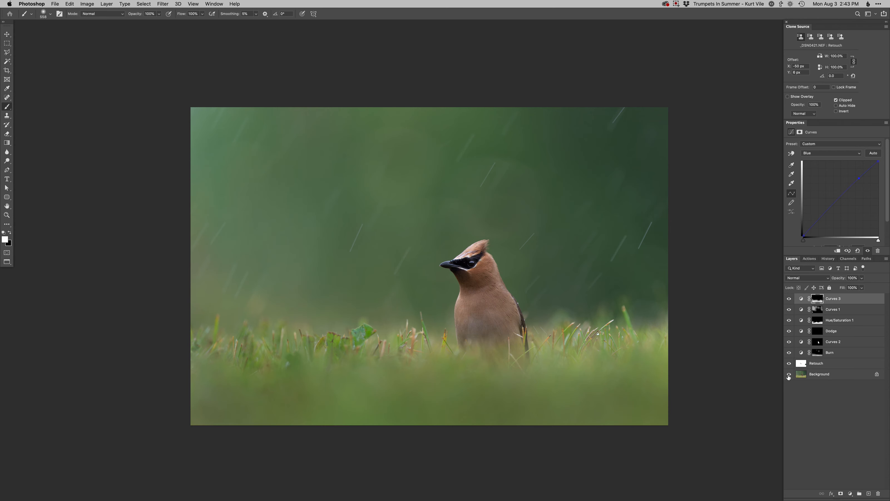
left_click(789, 375, "alt")
left_click(789, 376, "alt")
- Add a Dodge curves layer on top, brighten the bird's face, compare it on and off, and set its opacity to 50%
key("F2")
mouse_move(479, 268)
left_mouse_down()
mouse_move(437, 269)
mouse_move(480, 281)
left_mouse_up()
left_click(789, 299)
left_click(789, 298)
key("v")
key("5")
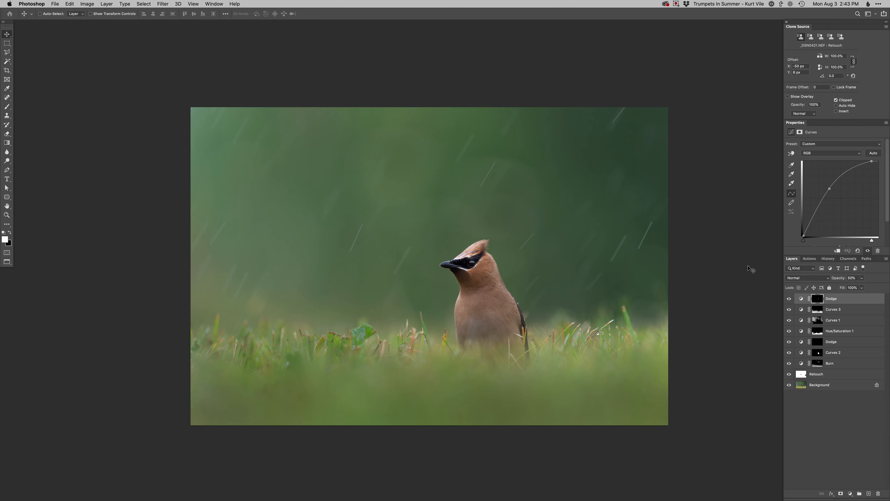
- Add a Hue/Saturation layer with Saturation +9 and mask the bird out of it with black
key("super+u")
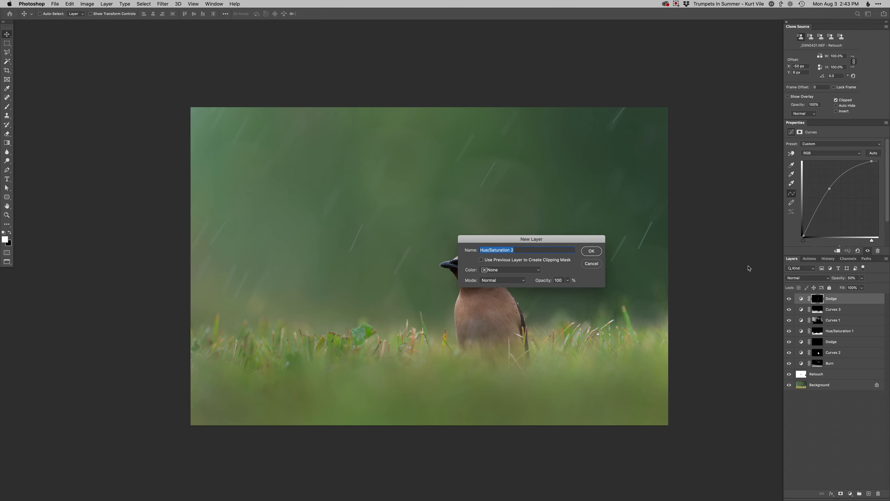
key("Return")
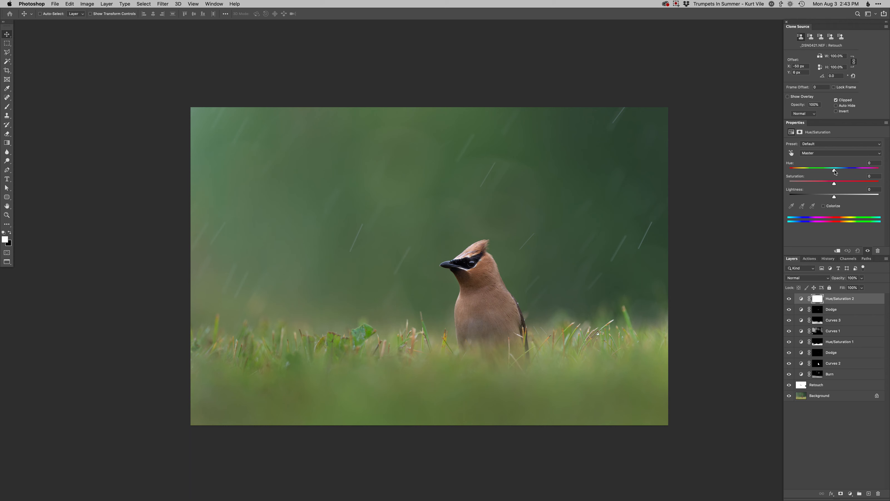
left_click(839, 184)
key("b")
key("x")
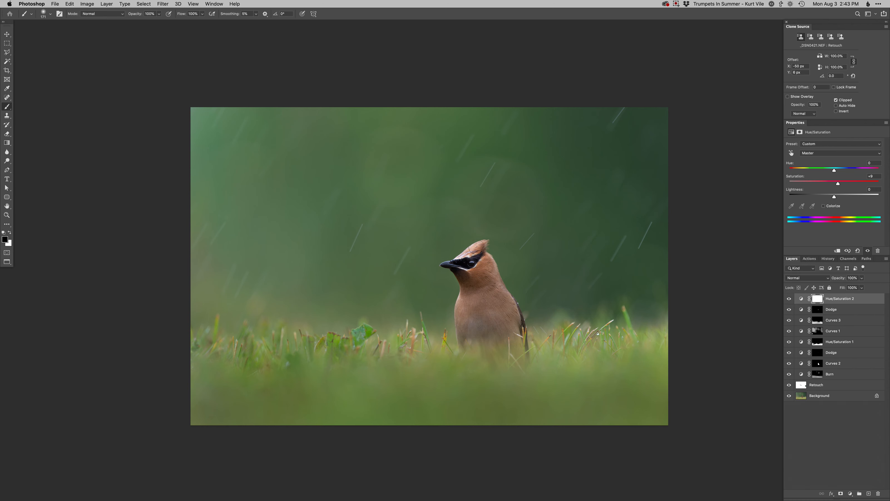
left_click(469, 263)
- Try a new Dodge layer, brightening the two rain streaks in front of the bird with straight strokes of a small brush
key("F2")
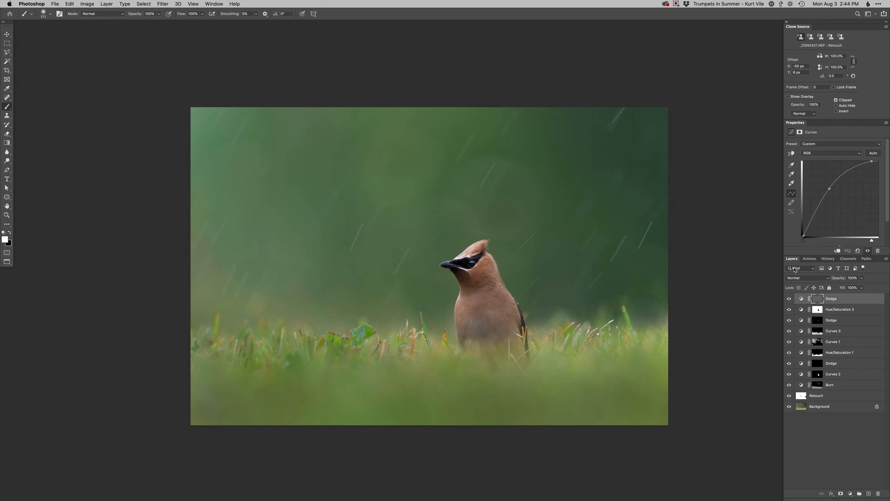
scroll(344, 243, "up", 5)
right_click(382, 213)
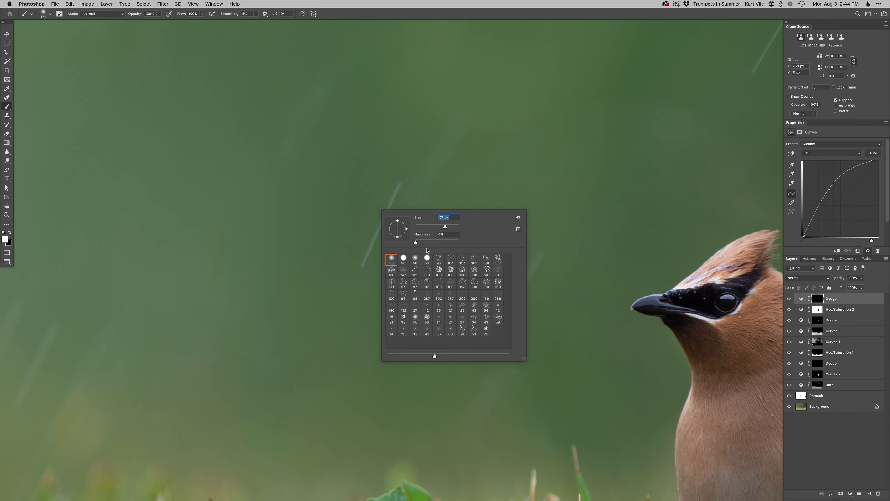
left_click(413, 260)
left_click_drag(396, 194, 382, 195)
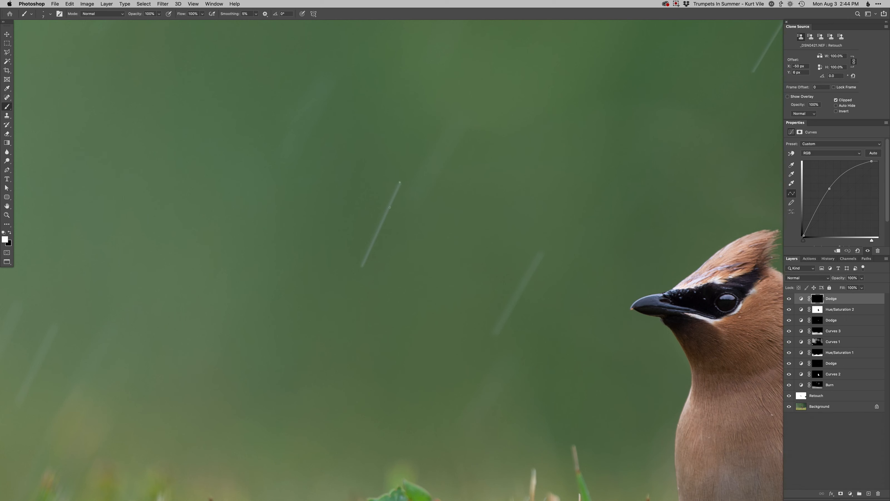
left_click(362, 265, "shift")
left_click_drag(490, 311, 495, 331)
left_click(541, 252, "shift")
left_click(495, 331, "shift")
- Try brightening the rain streaks above and behind the bird's head on the top Dodge layer's mask
scroll(530, 275, "down", 4)
mouse_move(570, 233)
left_mouse_down()
mouse_move(455, 302)
mouse_move(493, 317)
mouse_move(484, 323)
left_mouse_up()
scroll(489, 298, "up", 7)
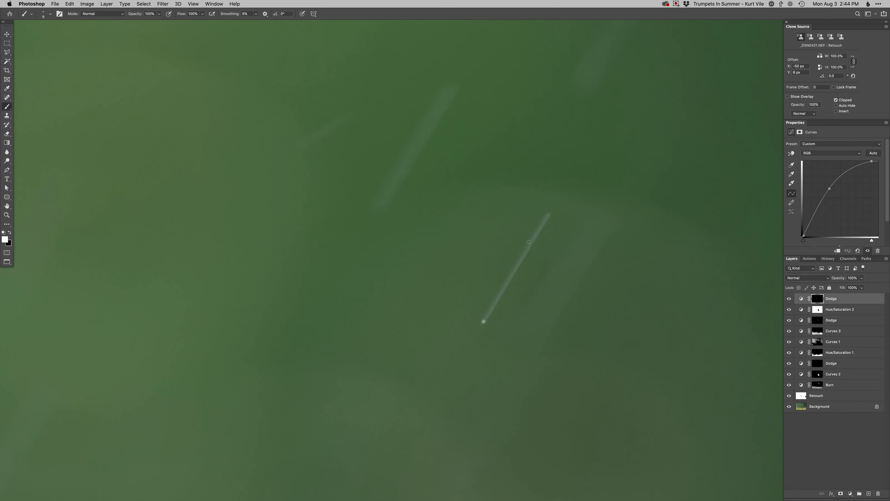
left_click(546, 217, "shift")
left_click(507, 300, "alt")
left_click_drag(488, 329, 361, 213)
left_click(486, 387, "ctrl+alt")
left_click(483, 387, "super")
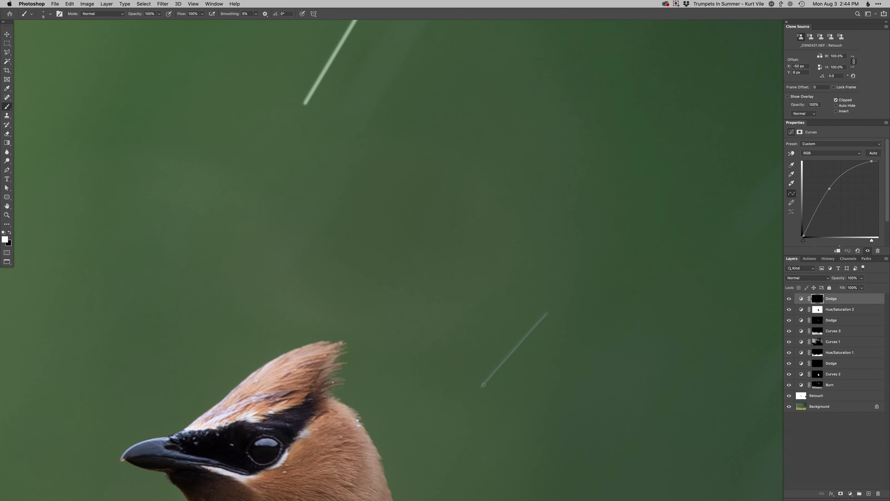
left_click(483, 386, "ctrl+alt")
left_click_drag(483, 386, 482, 386)
key("super+0")
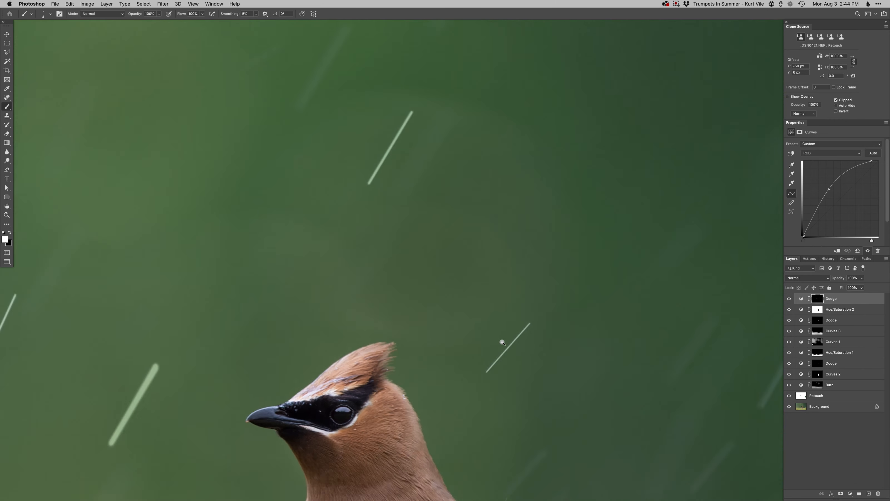
- Soften the brightened rain streaks with a large soft black brush, and delete the top Dodge layer
right_click(482, 273)
left_click(504, 322)
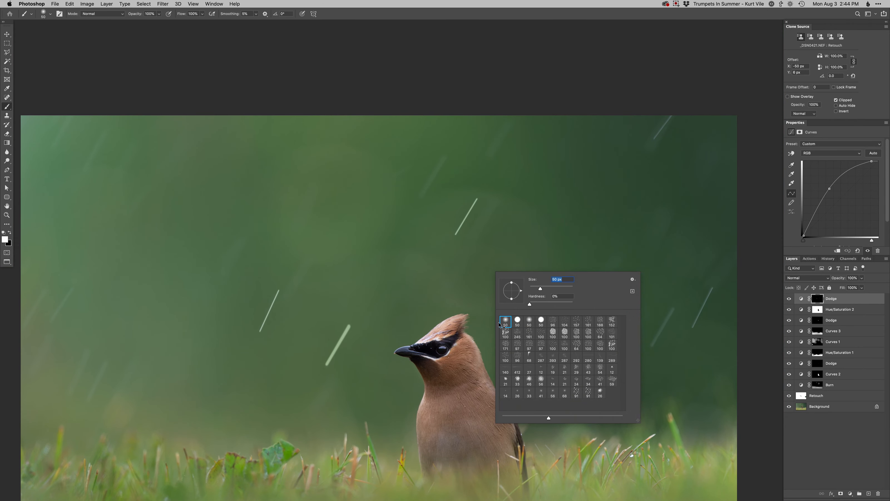
left_click_drag(468, 320, 499, 320)
key("x")
left_click(339, 345)
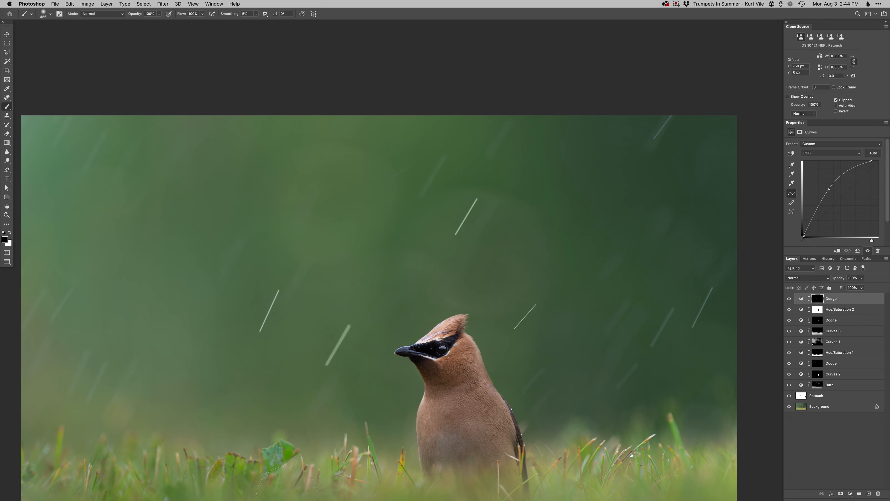
left_click(269, 310)
key("super+minus")
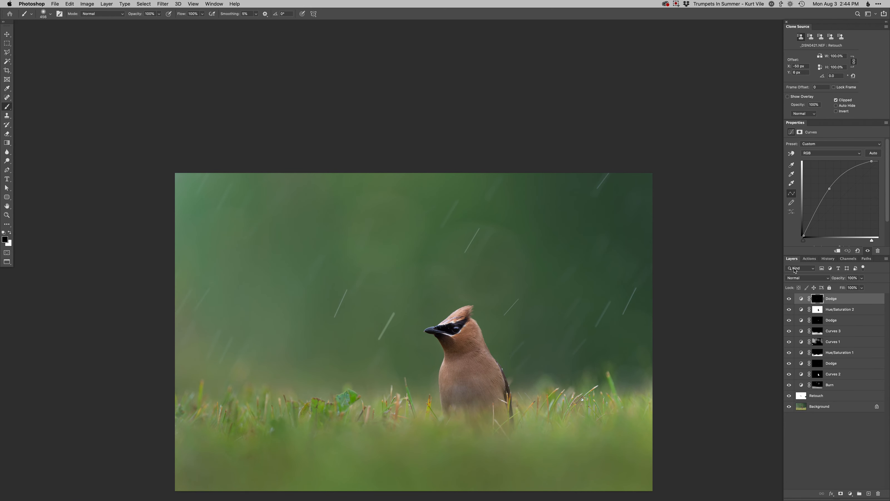
key("BackSpace")
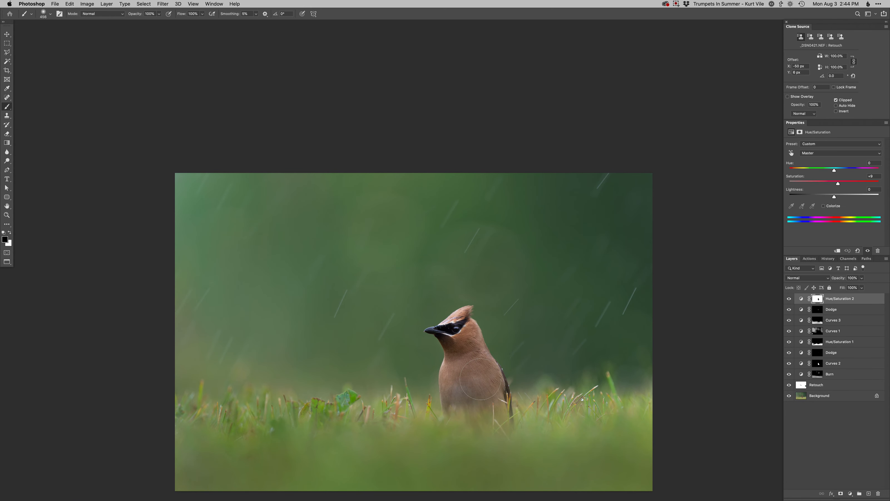
- Reduce the brush size and save the edited photo
left_click_drag(460, 295, 414, 294)
scroll(453, 283, "down", 3)
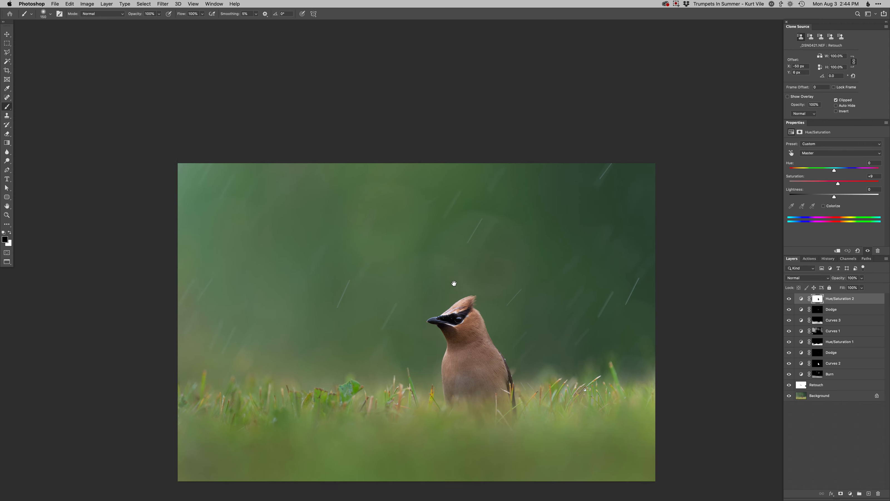
key("super+s")
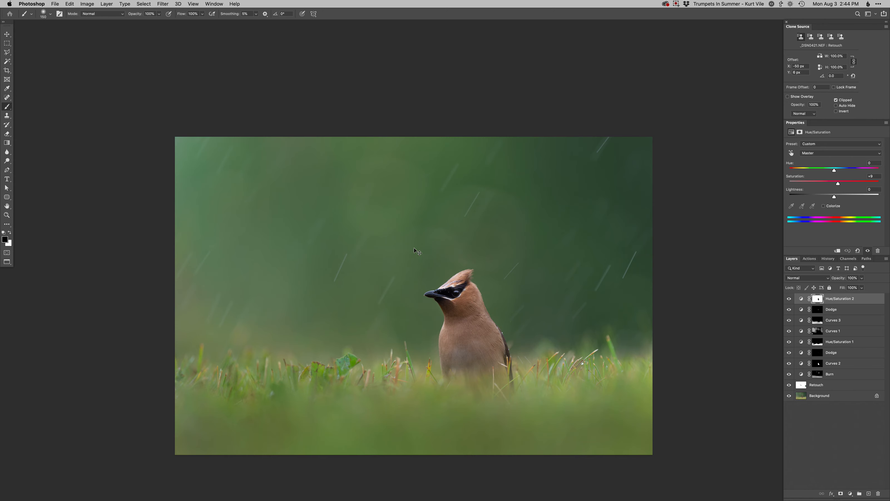
- Switch to Safari, look through the Remote Training or Q&A workshop page and return to the online workshops list
key("super+Tab")
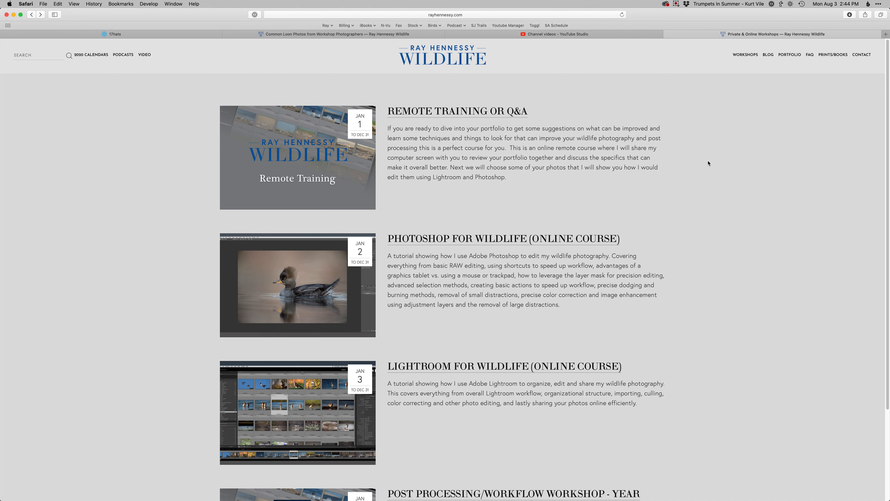
mouse_move(749, 56)
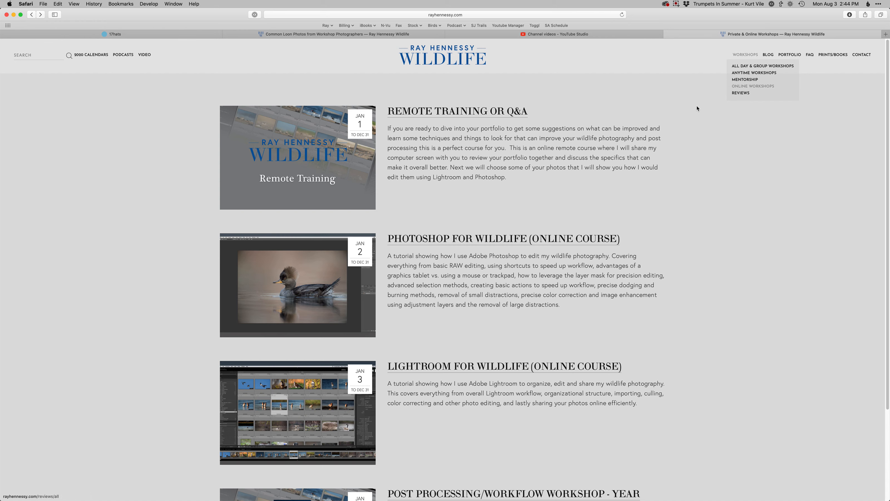
left_click(470, 112)
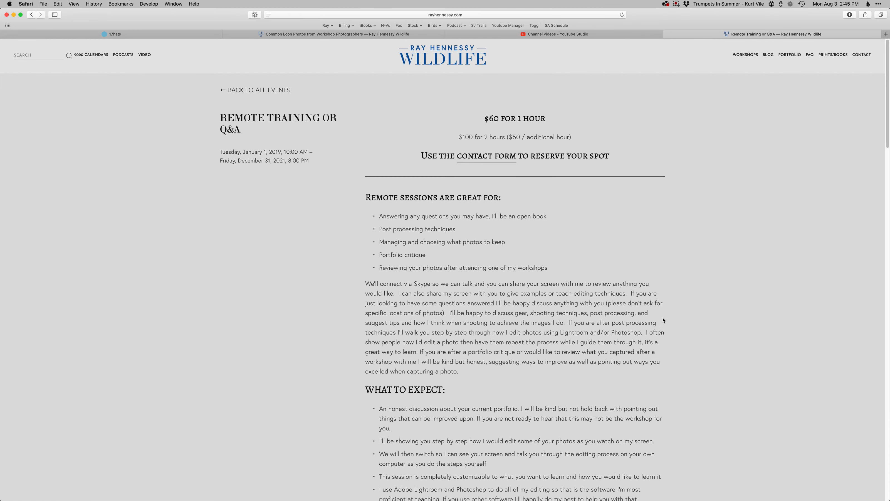
scroll(662, 320, "down", 15)
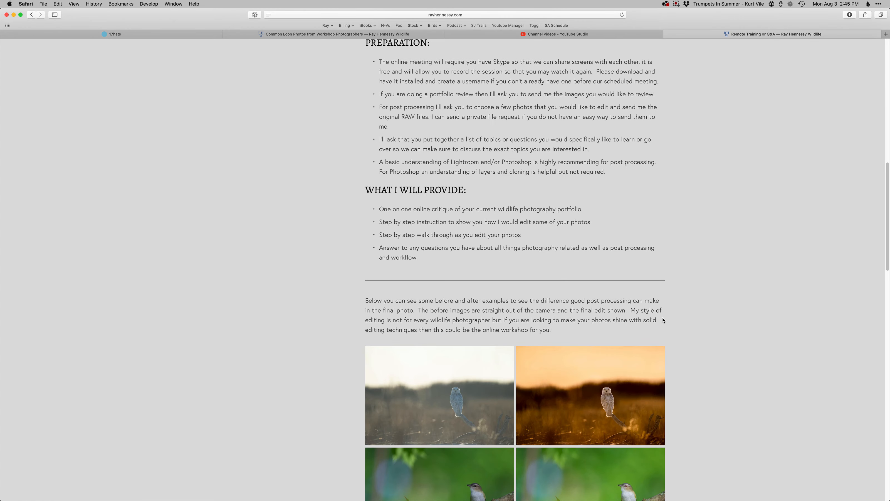
scroll(684, 337, "up", 15)
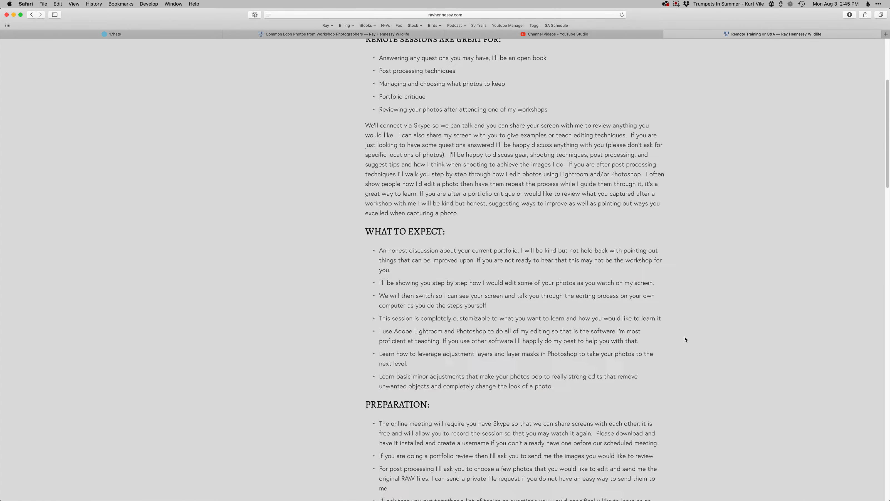
key("super+bracketleft")
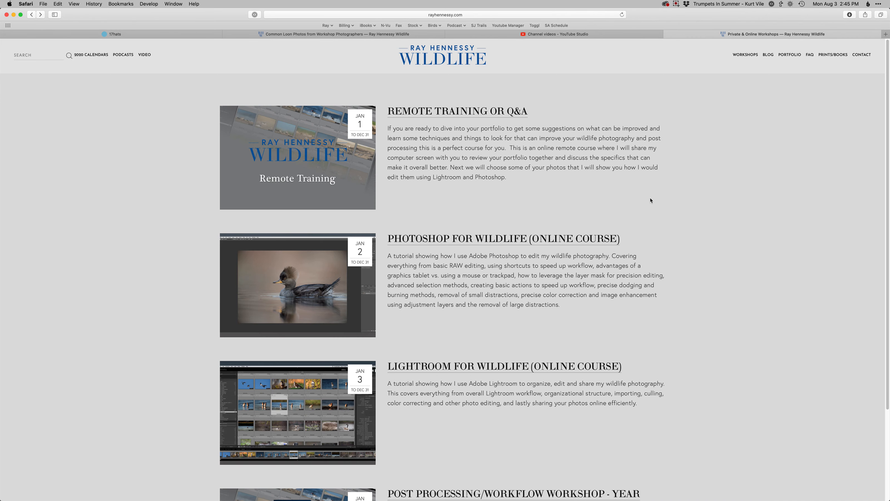
- Switch to Lightroom Classic and show the unedited virtual copy beside the edited PSD in Survey view without side panels
key("super+Tab")
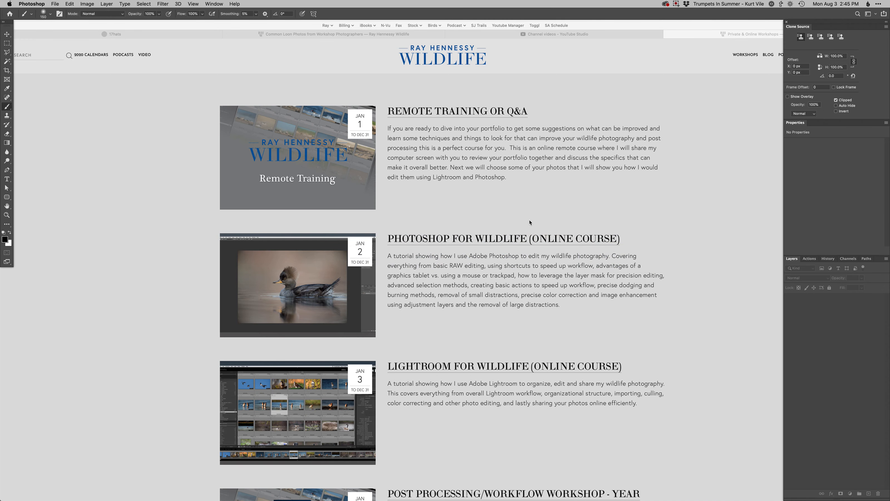
key("super+Tab")
left_click(285, 254)
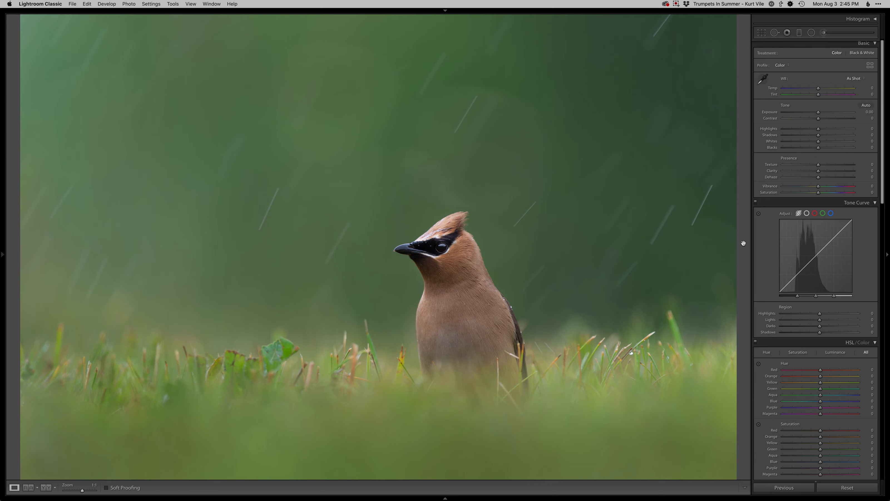
key("g")
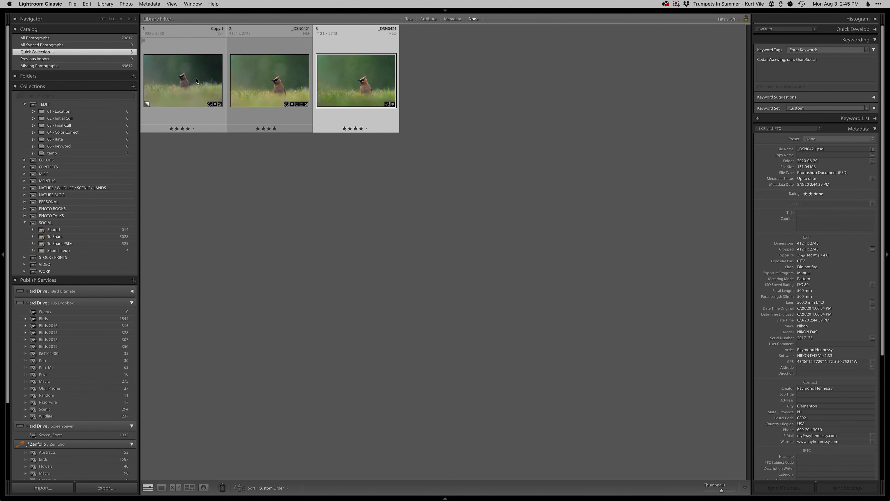
left_click(197, 80, "super")
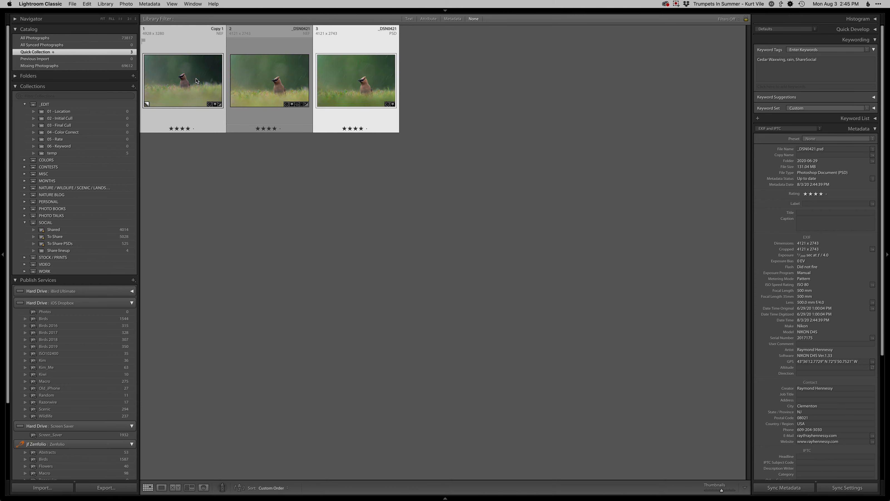
key("Tab")
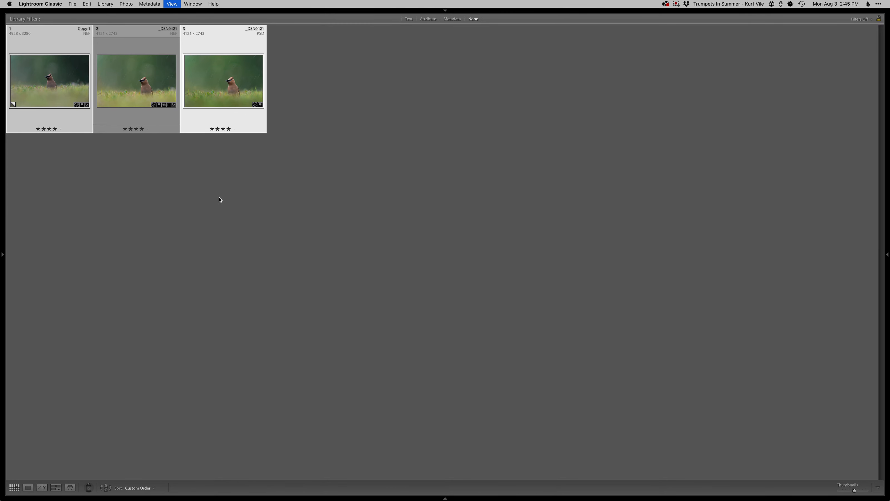
key("n")
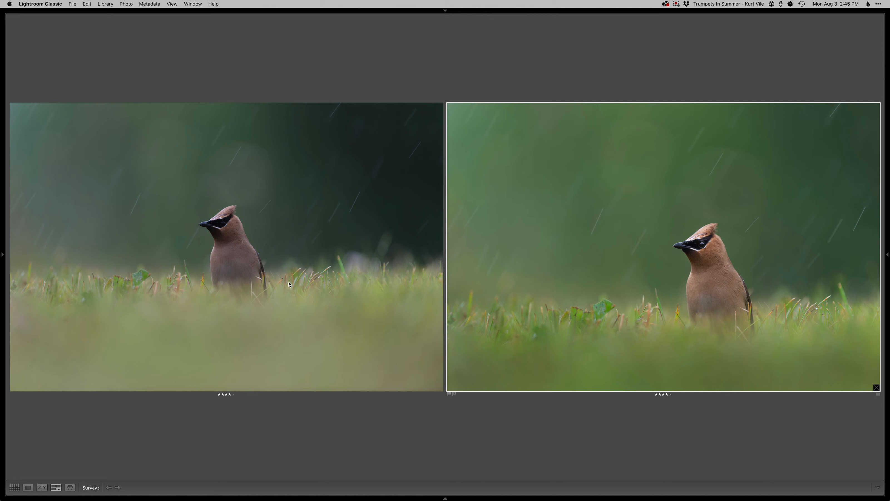
- View the unedited copy and the edited PSD one after the other in Loupe view
key("Left")
key("e")
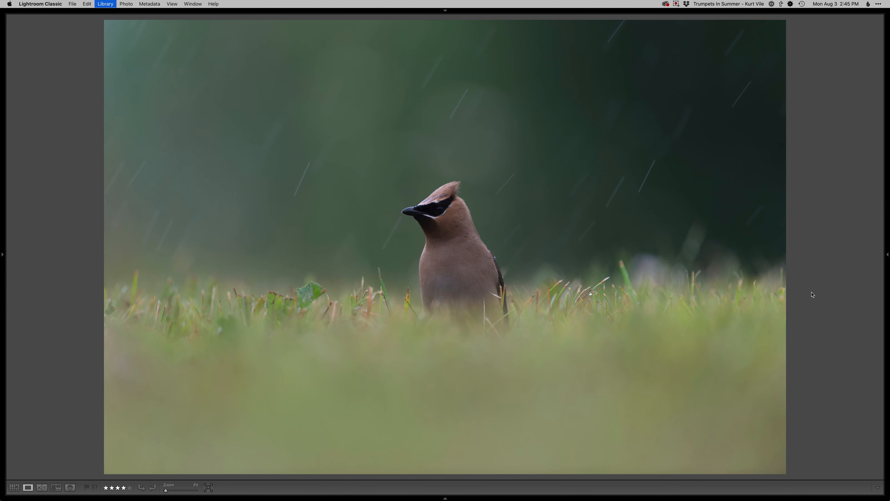
key("Right")
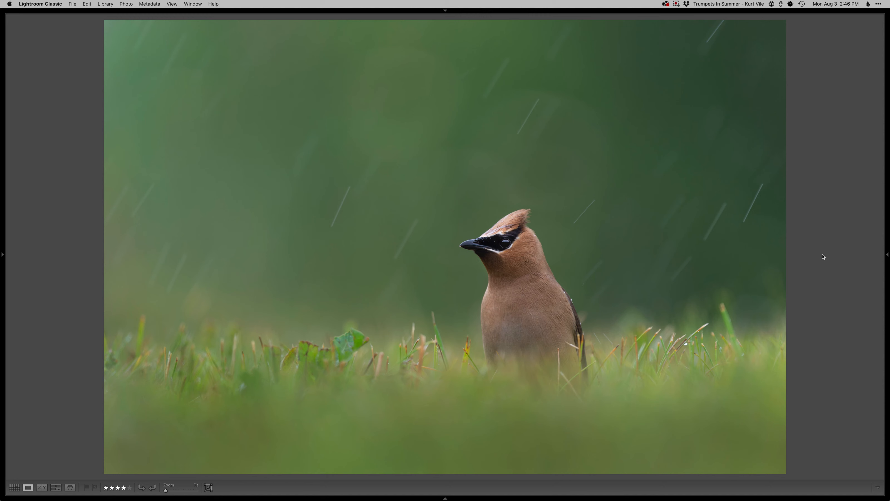
left_click(676, 4)
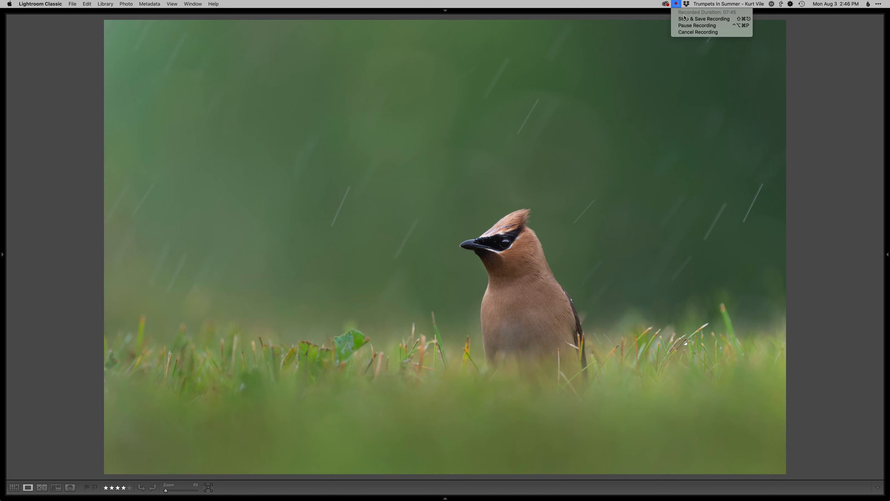